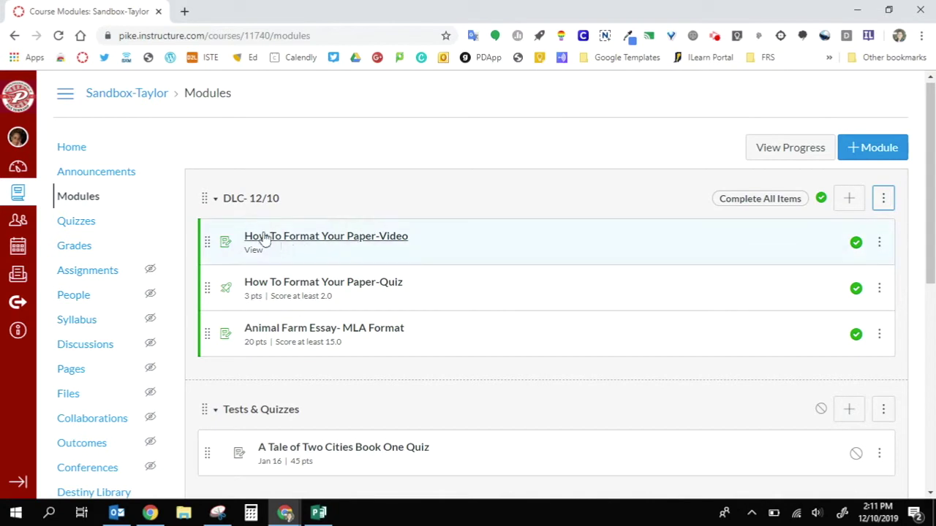
- Preview the How To Format Your Paper-Video and How To Format Your Paper-Quiz items
click(327, 238)
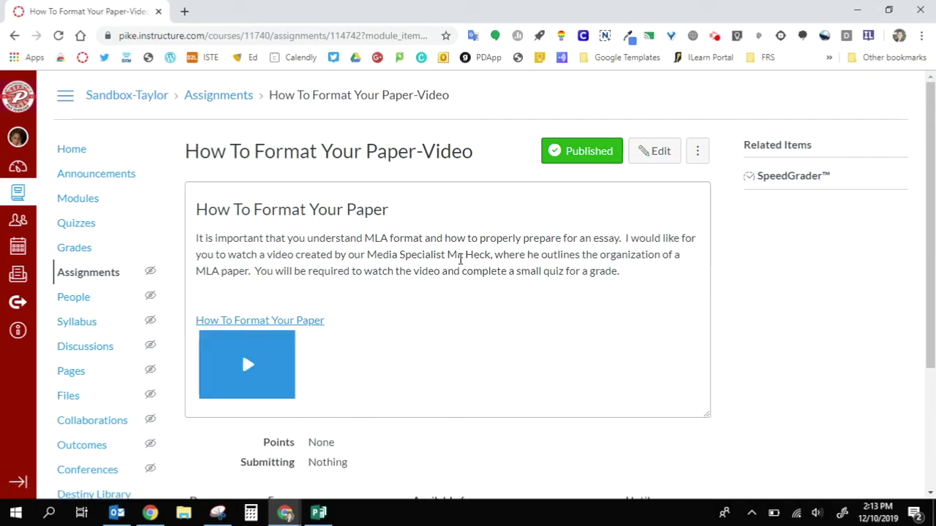
click(679, 459)
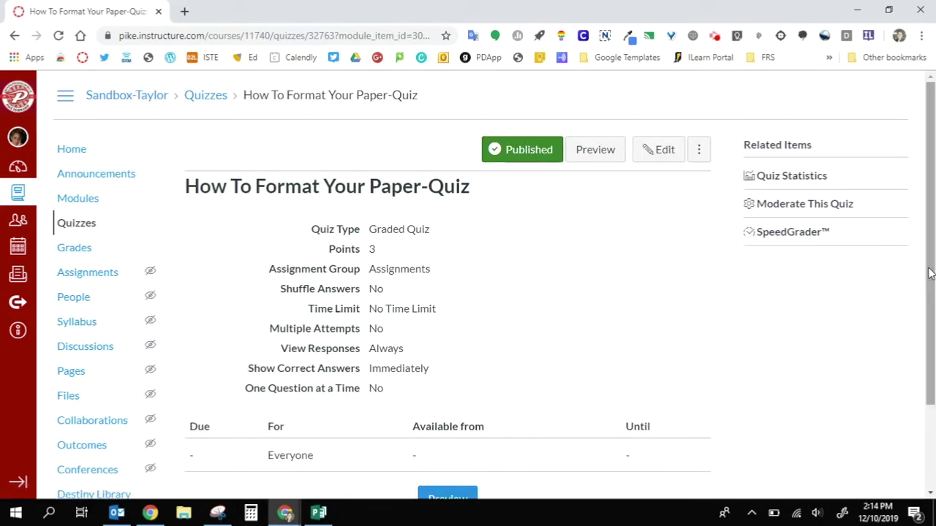
drag(933, 269, 925, 298)
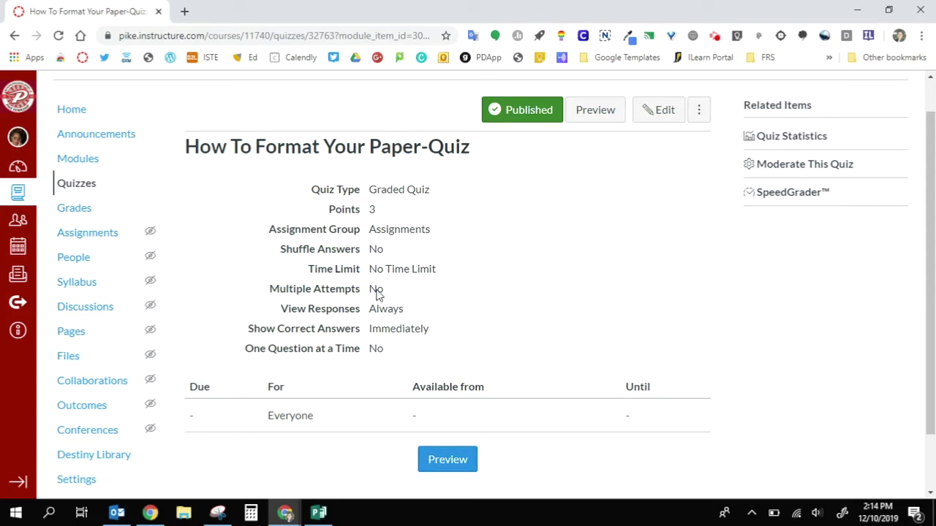
click(448, 461)
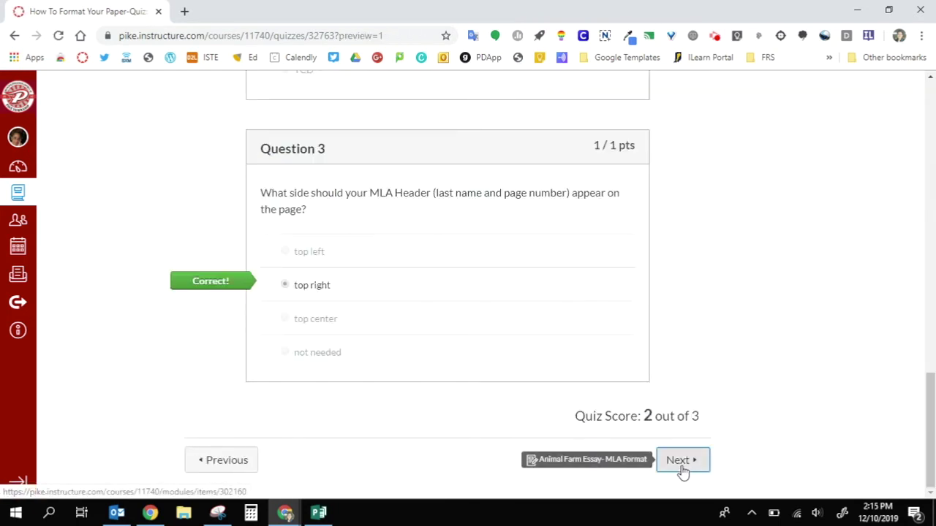
click(680, 468)
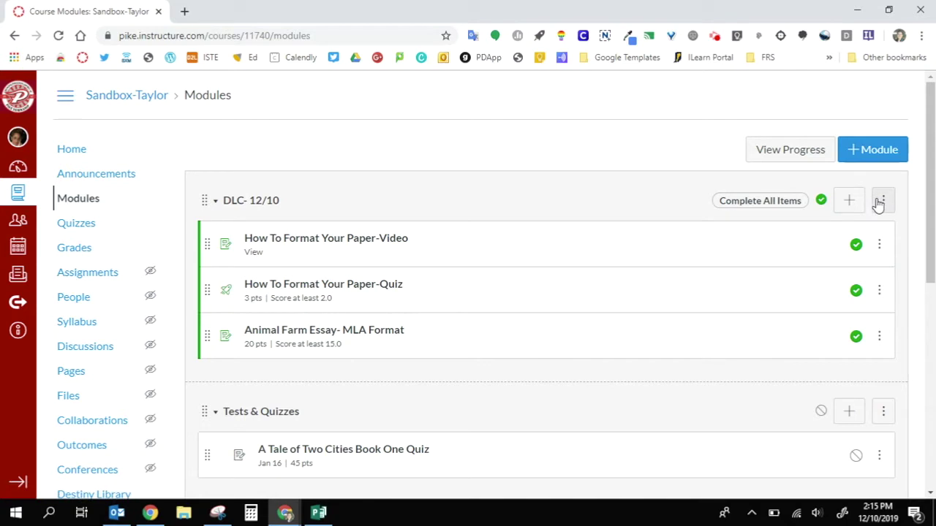
- Edit the DLC- 12/10 module's settings and add a first completion requirement
click(880, 202)
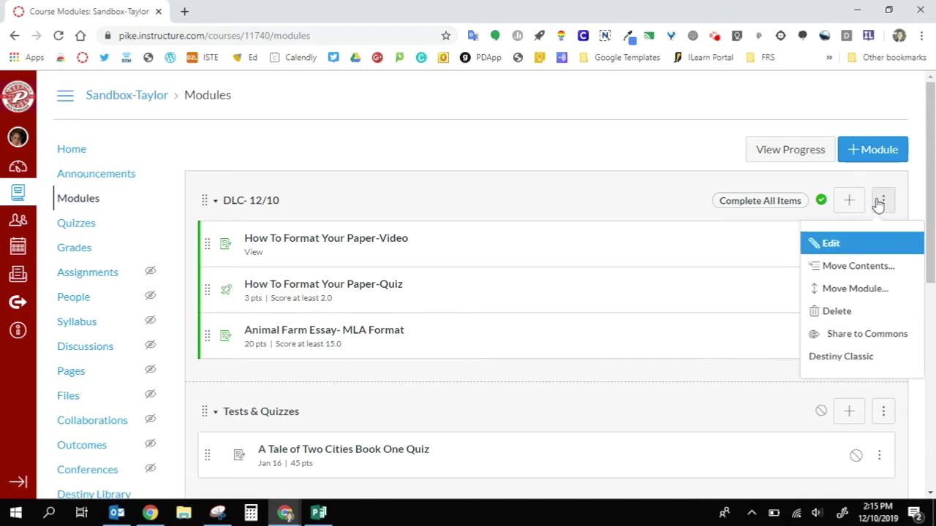
click(832, 245)
click(308, 244)
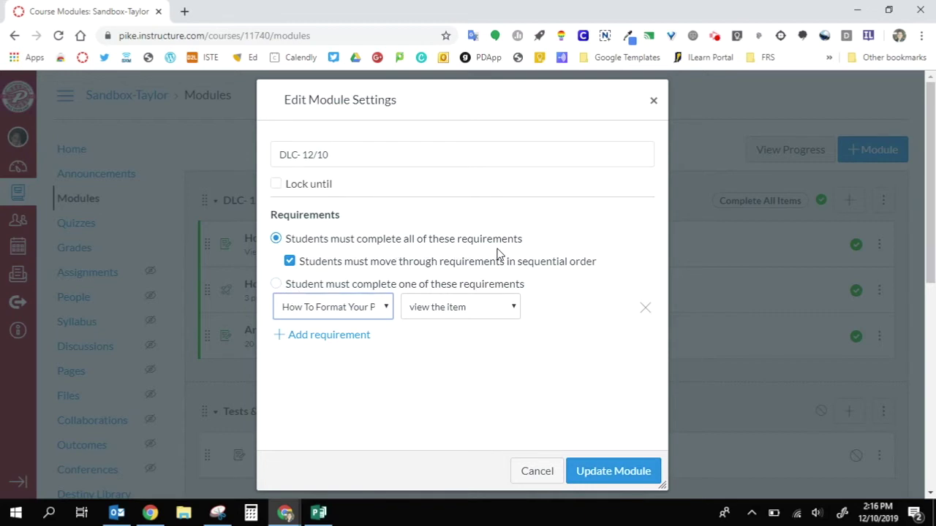
- Require How To Format Your Paper-Video to be marked as done
click(384, 307)
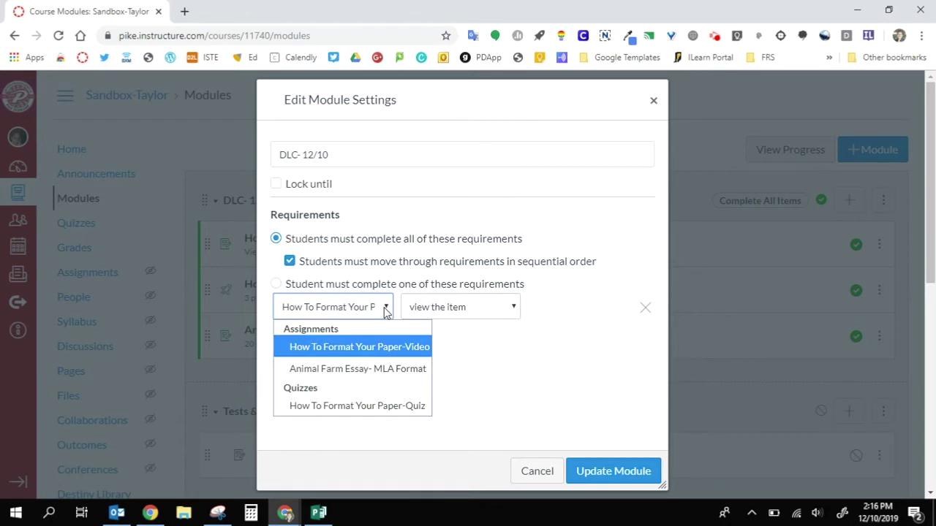
click(380, 350)
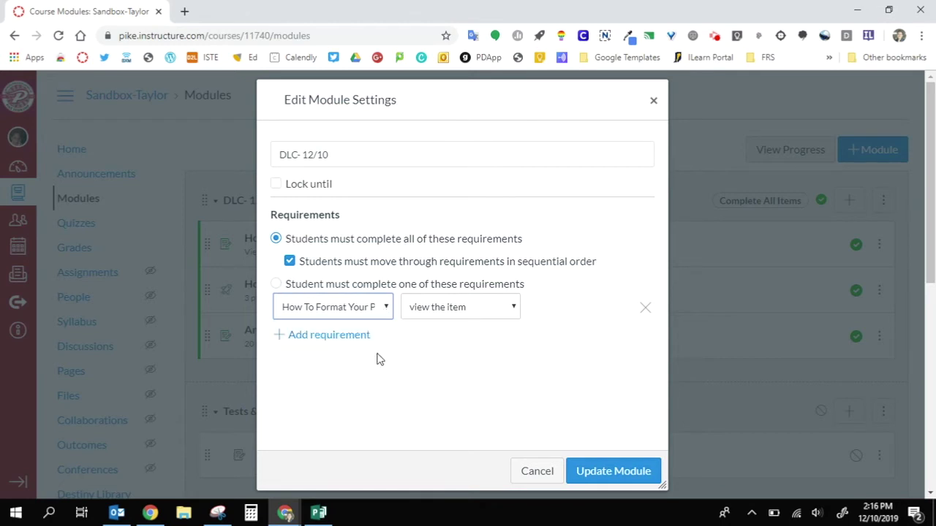
click(514, 308)
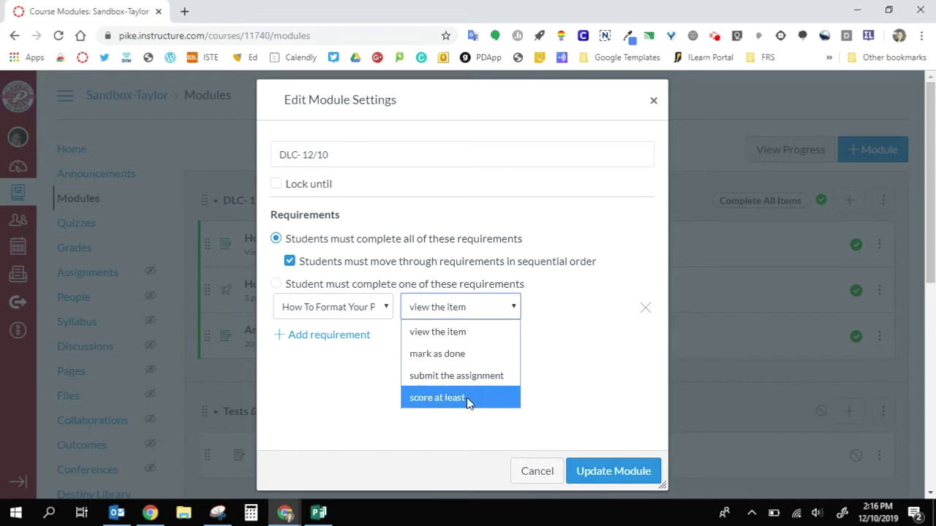
click(471, 330)
click(512, 310)
click(438, 341)
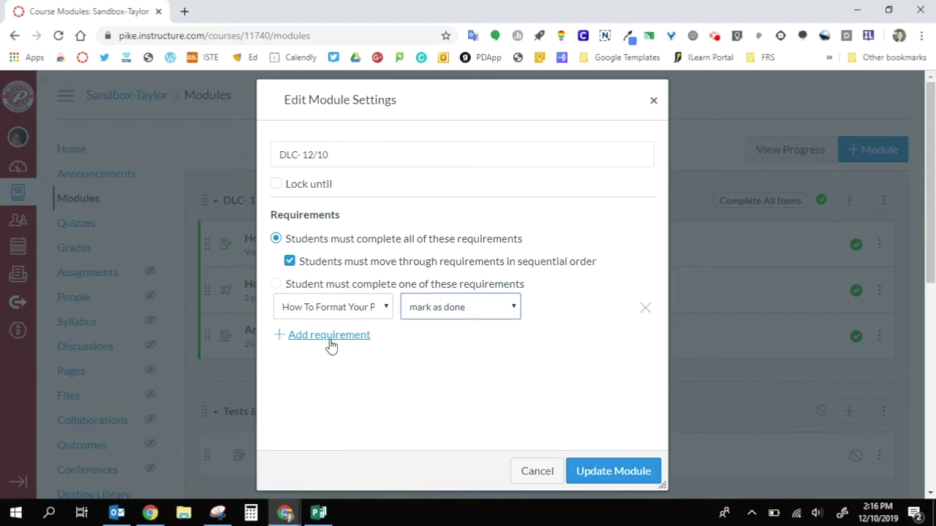
- Add a requirement to score at least 2 on How To Format Your Paper-Quiz
click(329, 338)
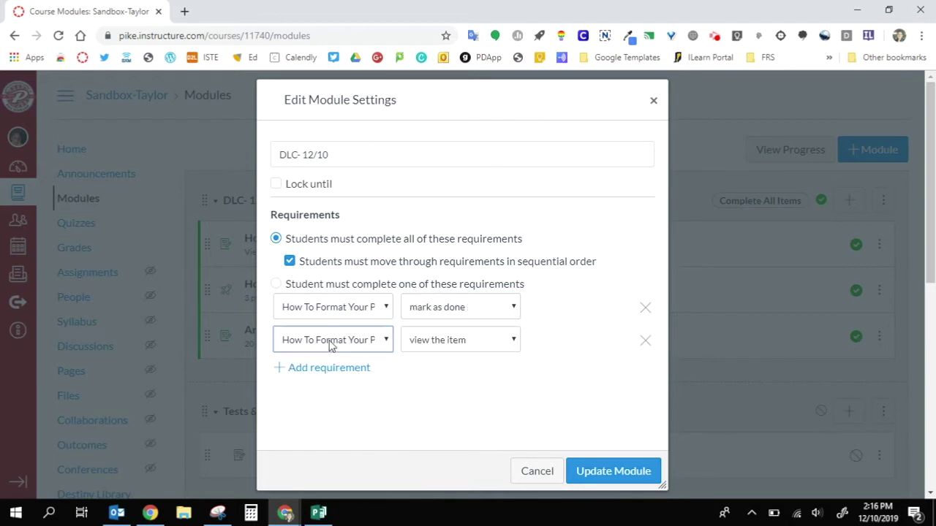
click(387, 341)
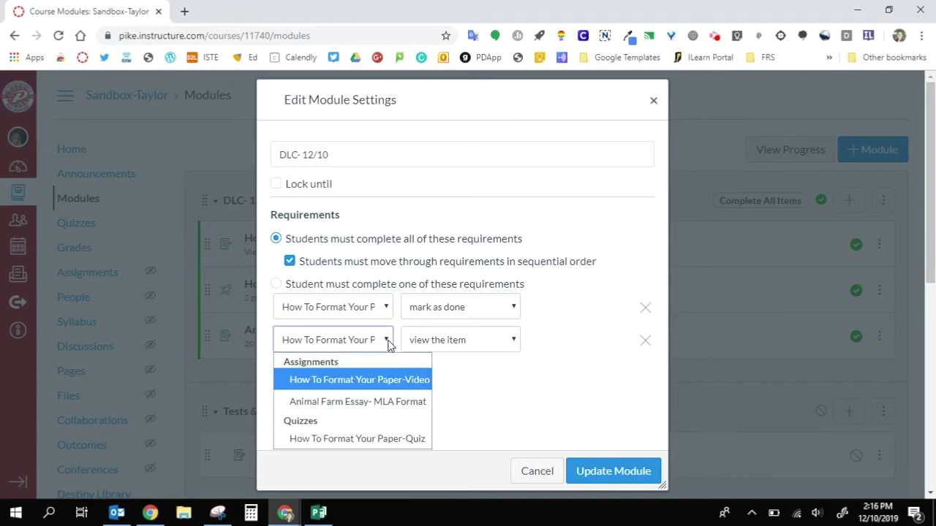
click(388, 439)
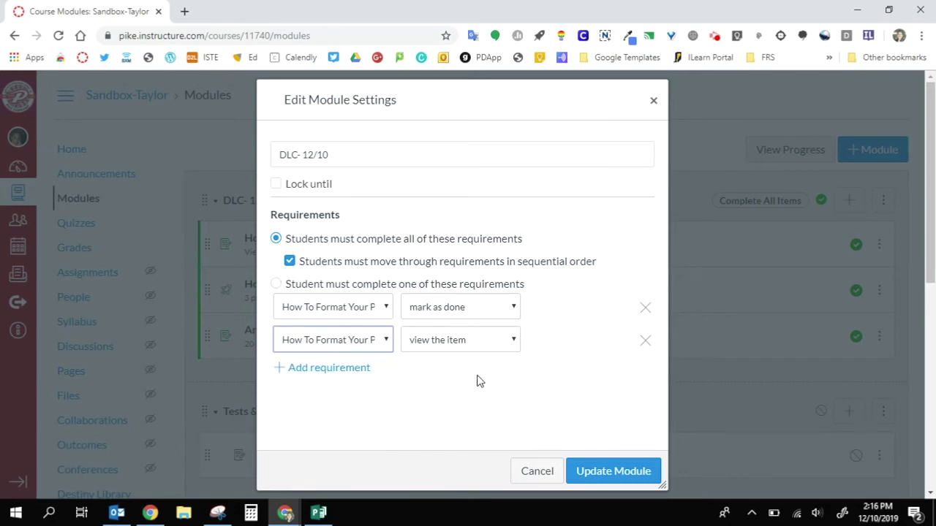
click(509, 345)
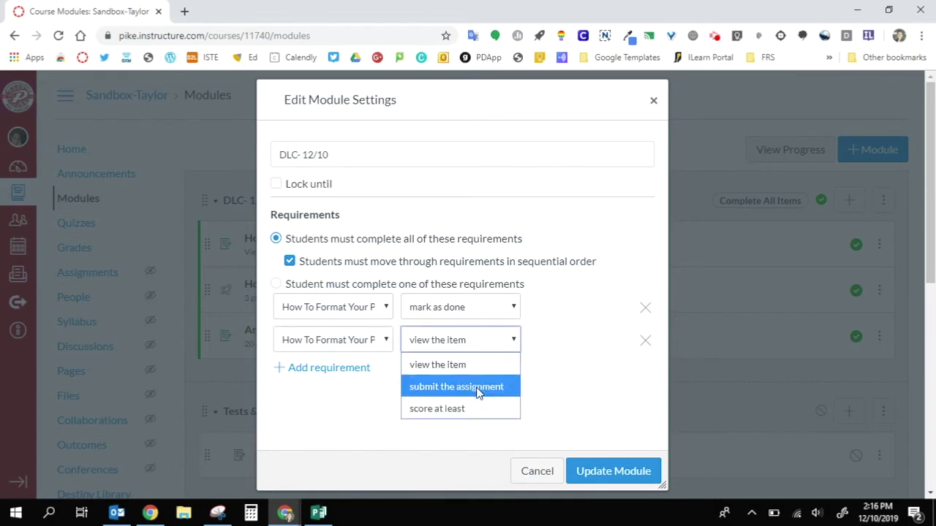
click(457, 406)
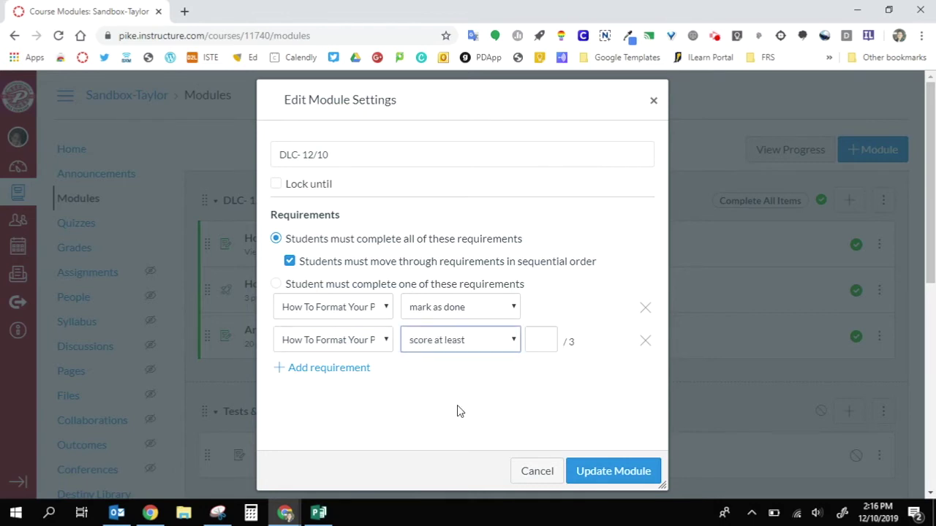
click(534, 339)
text(2)
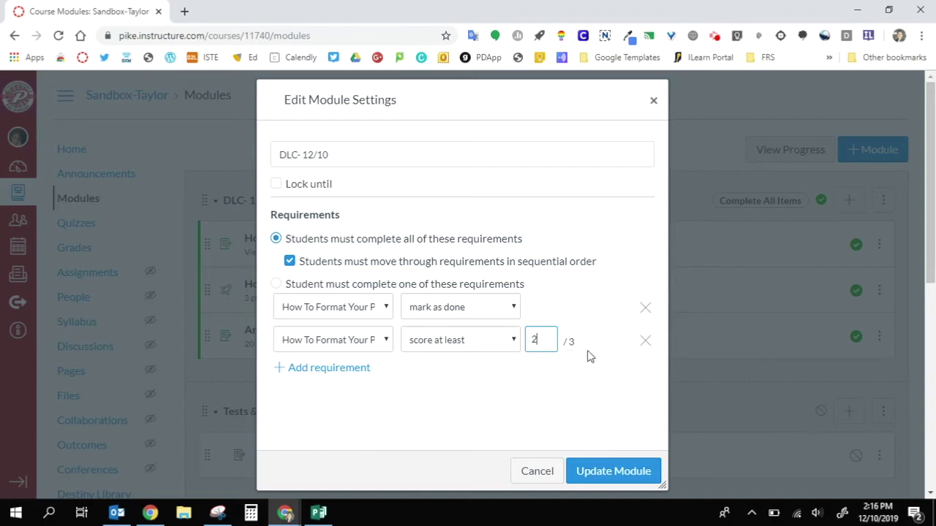
click(344, 369)
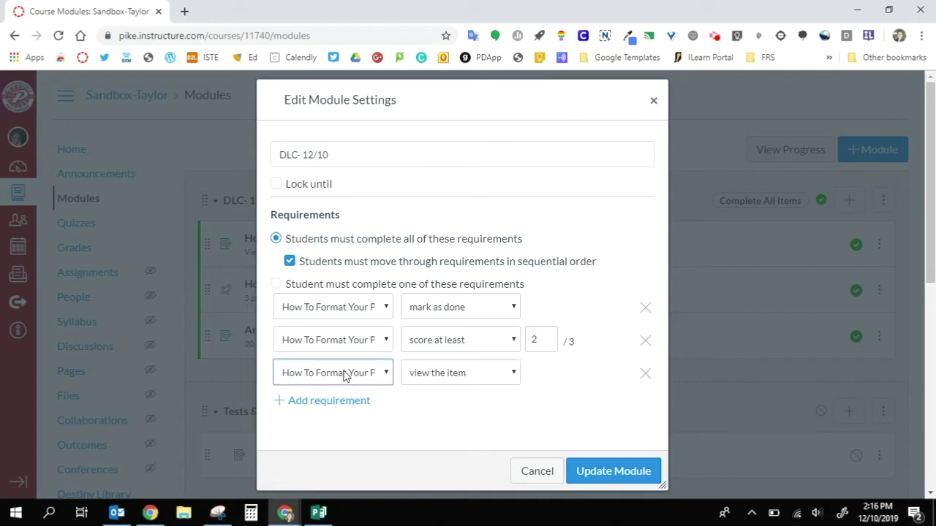
- Require a score of at least 15 on Animal Farm Essay- MLA Format
click(381, 373)
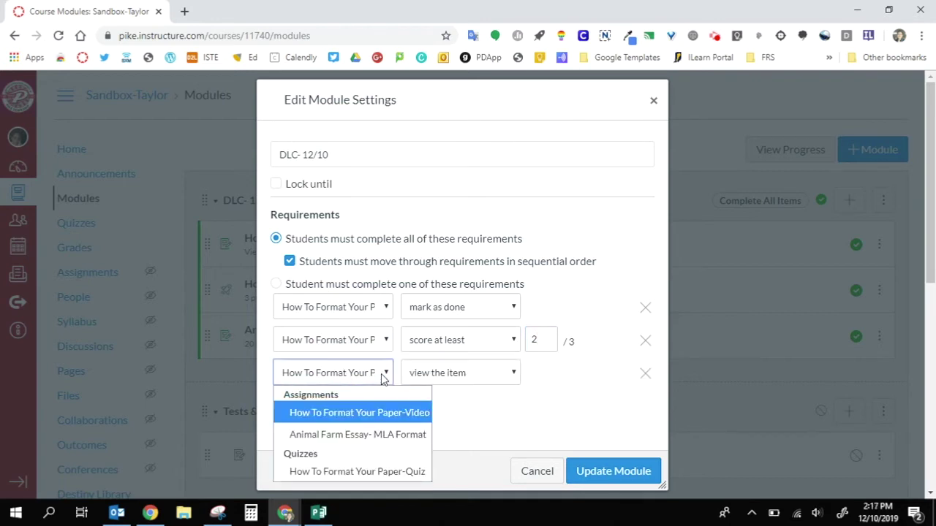
click(381, 435)
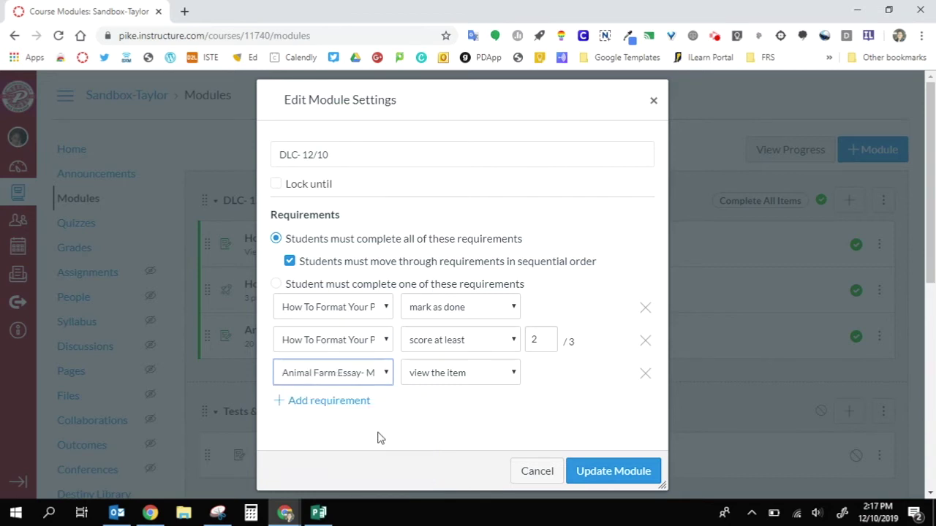
click(514, 374)
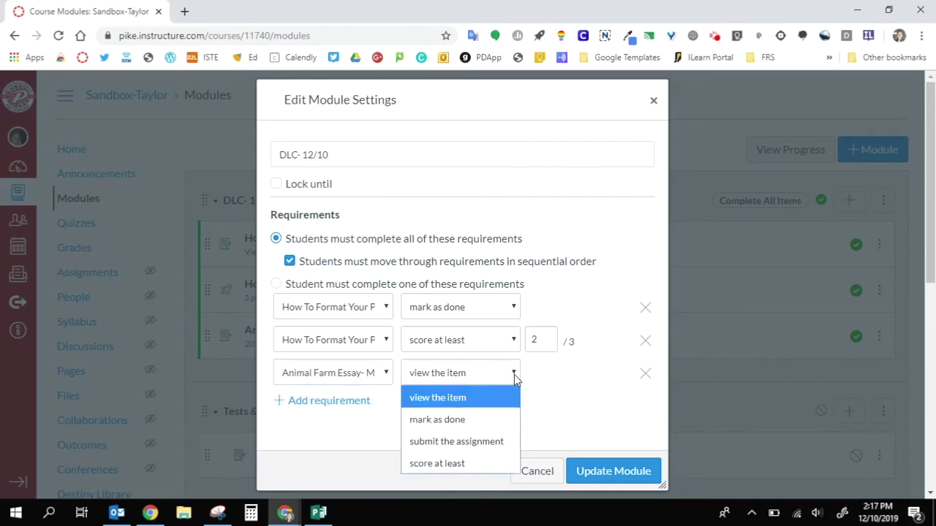
click(467, 468)
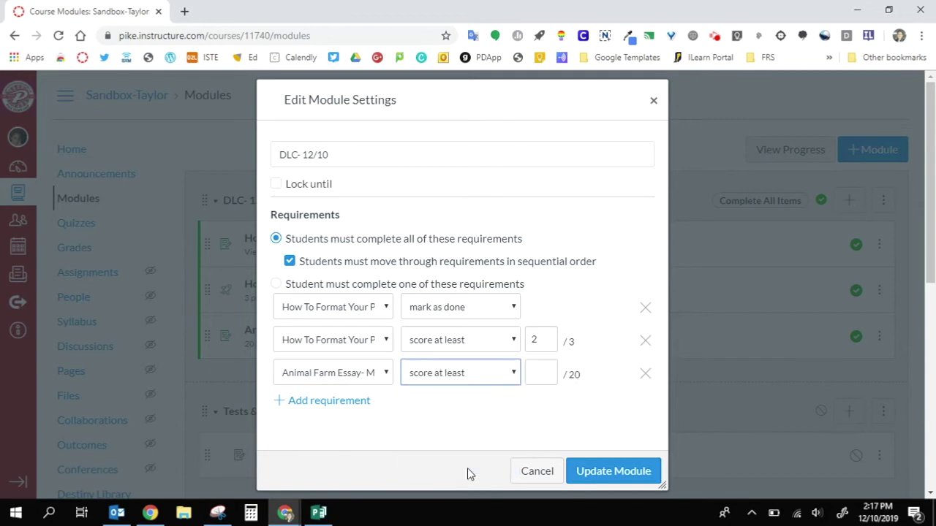
click(545, 378)
text(15)
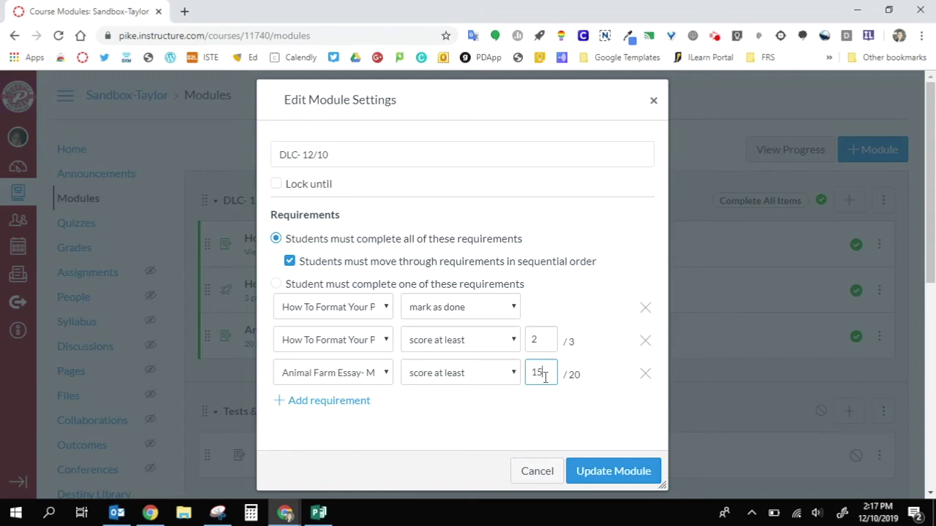
click(557, 419)
click(612, 471)
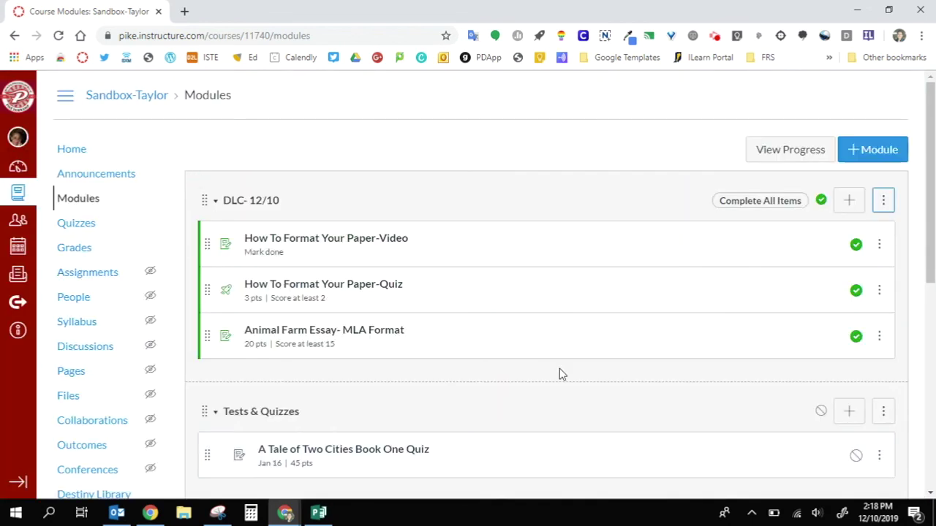